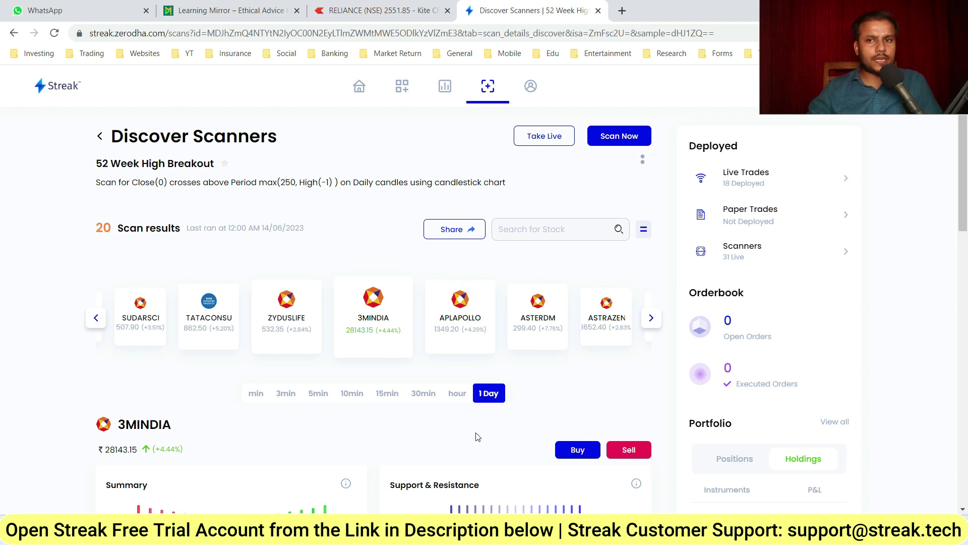
Copy the 52 Week High Breakout scanner under the name "52W High Scanner".
left_click(630, 140)
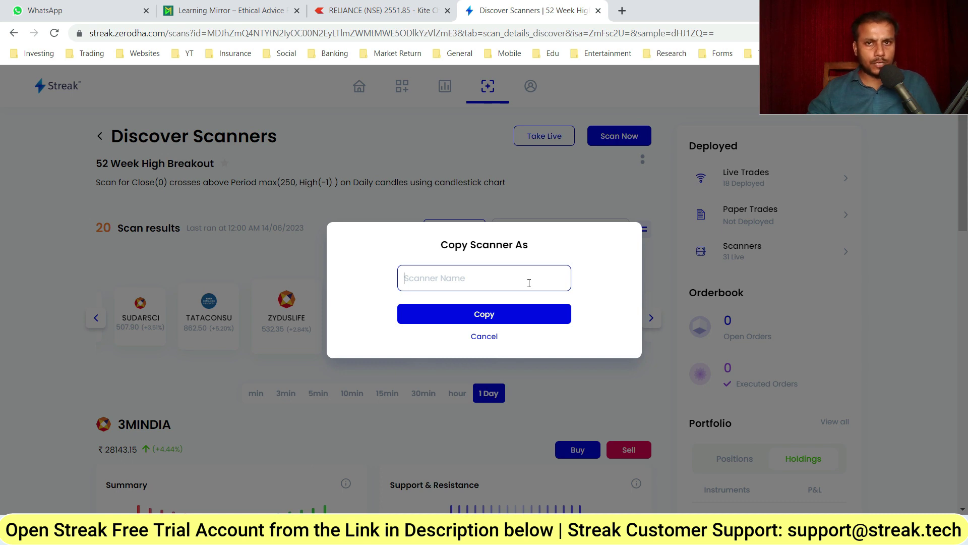
type("52W")
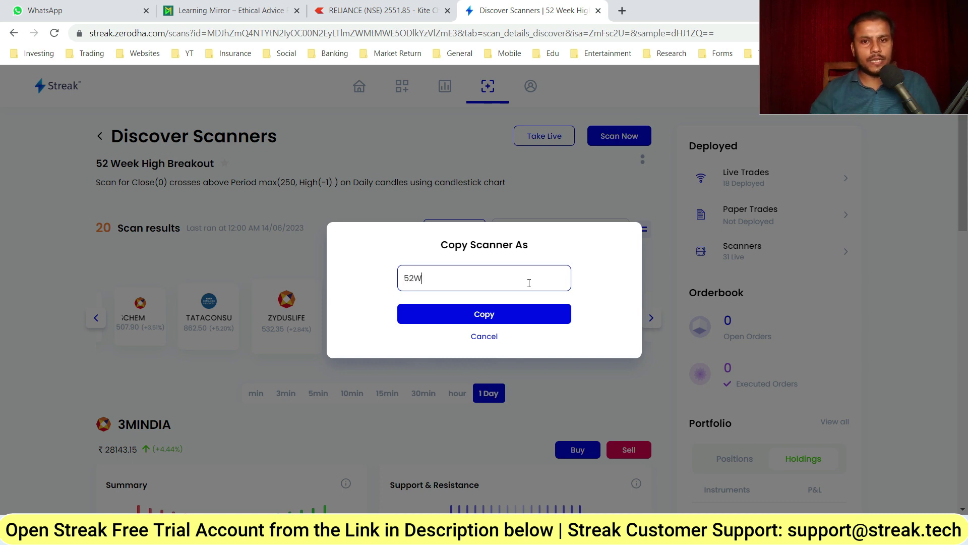
type(" High Scanner")
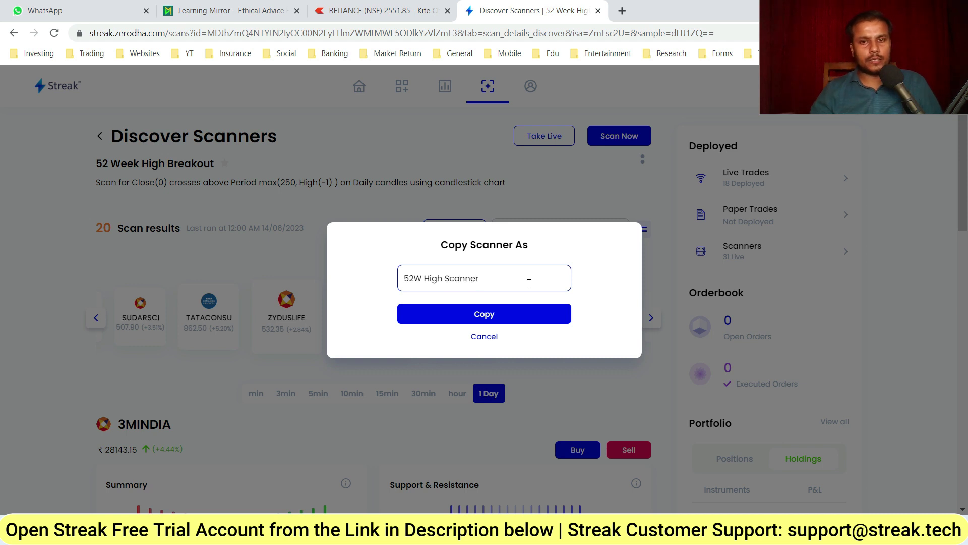
left_click(513, 315)
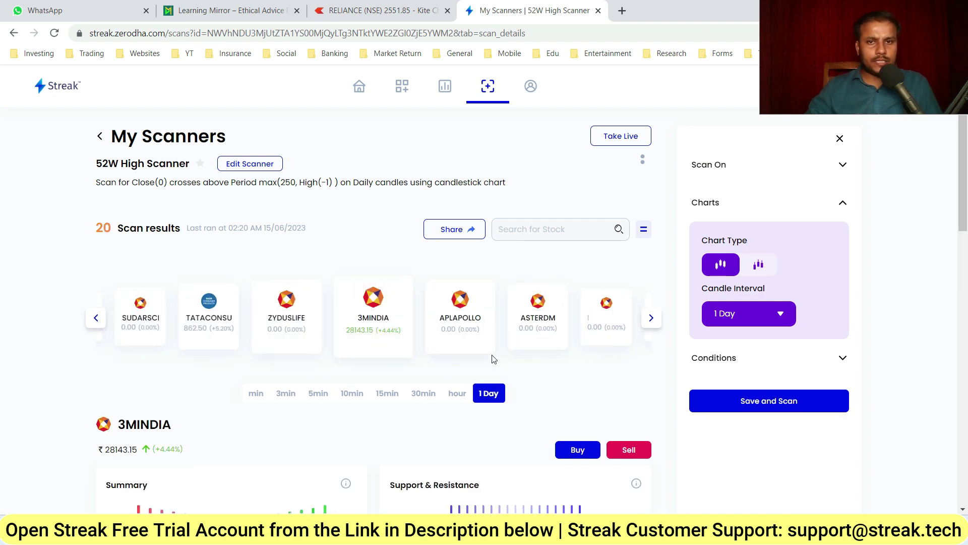
Open the copied scanner for editing, look through the available stock baskets and keep Nifty 500 as the scan universe.
left_click(260, 165)
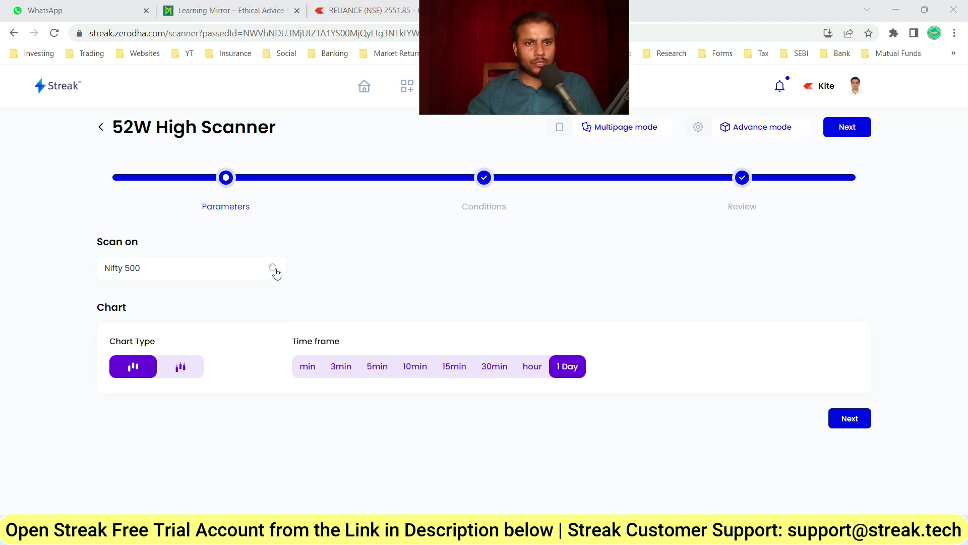
left_click(275, 270)
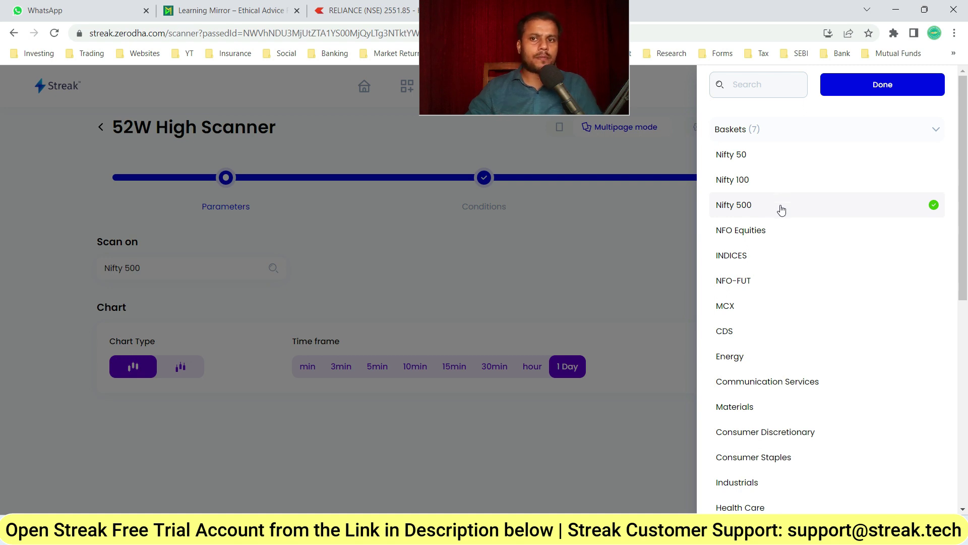
scroll(796, 287, "down", 8)
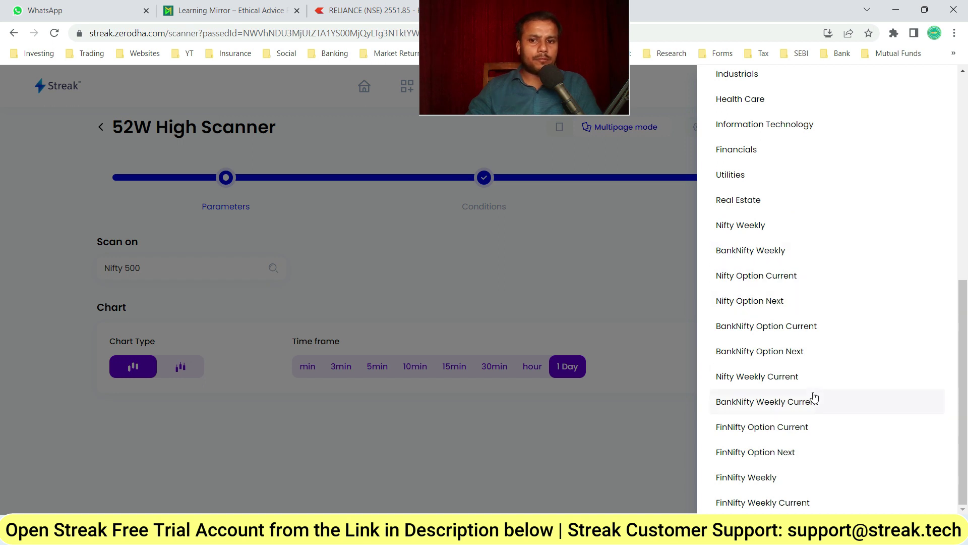
scroll(797, 368, "up", 5)
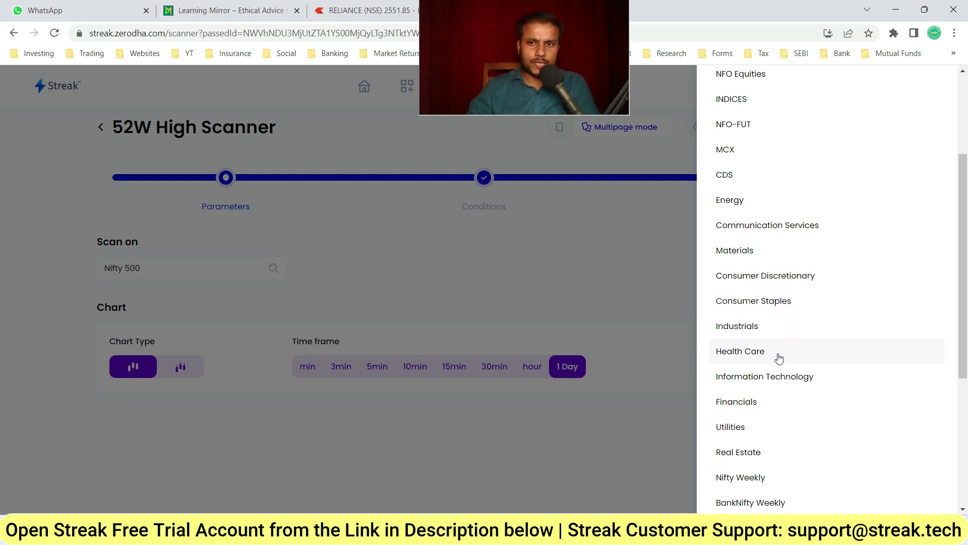
scroll(779, 358, "up", 3)
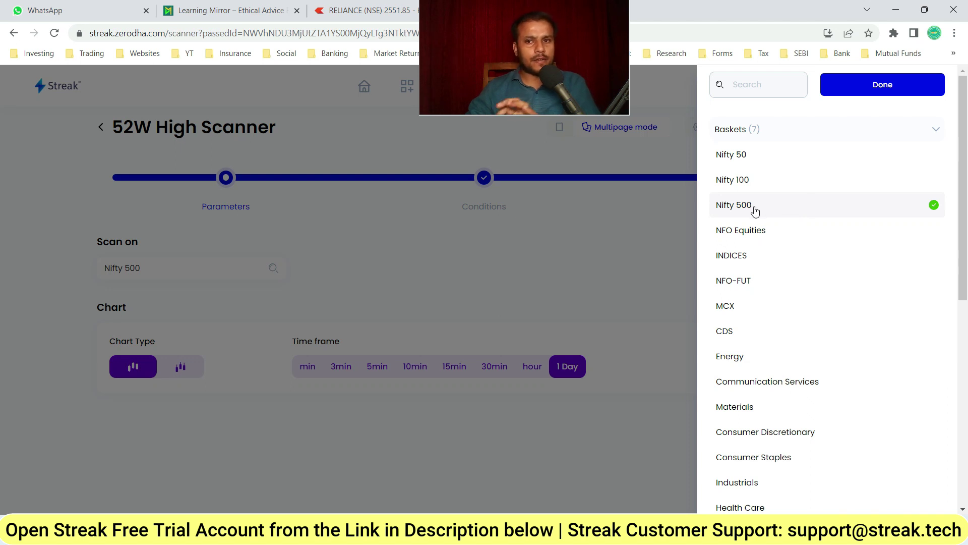
left_click(893, 89)
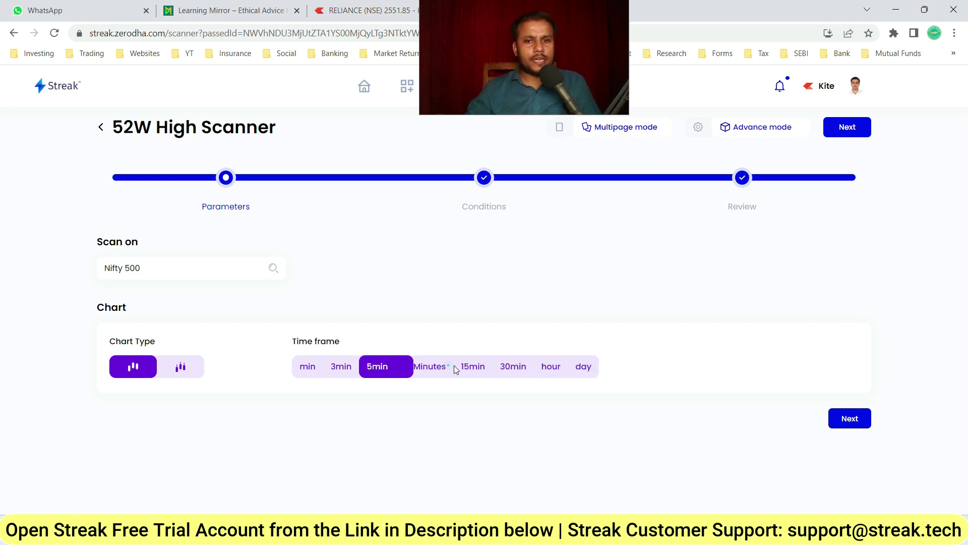
Set the scanner's time frame to 1 Day, keep its existing condition, and scan and save it.
left_click(481, 367)
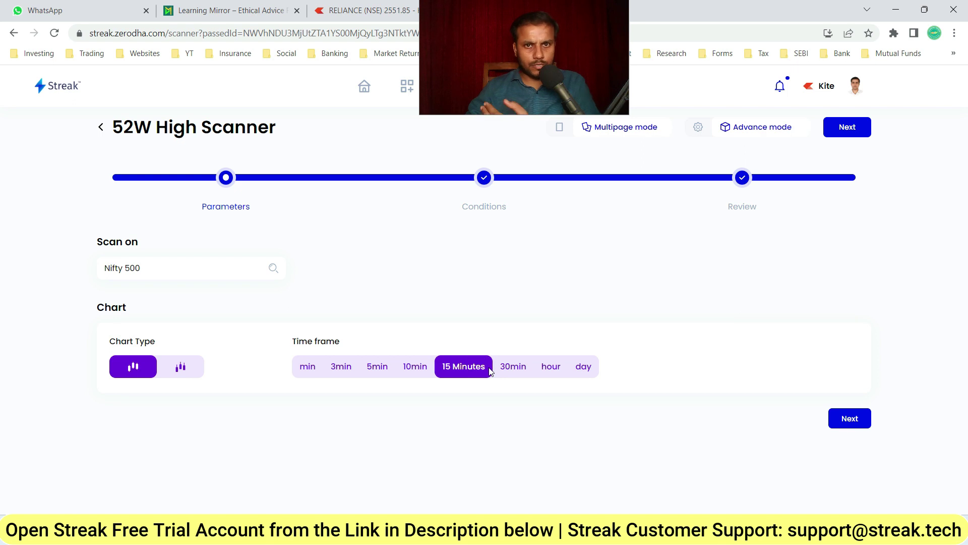
left_click(584, 368)
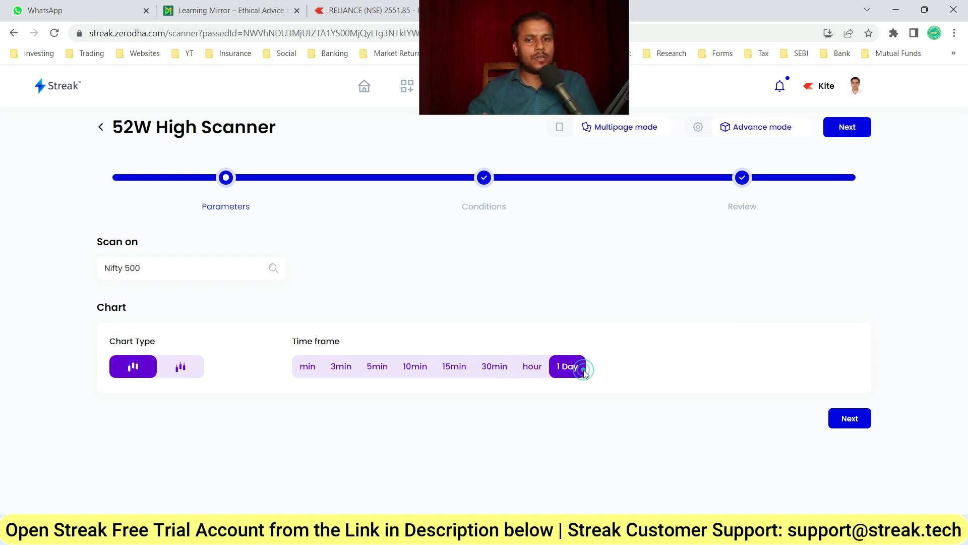
left_click(849, 419)
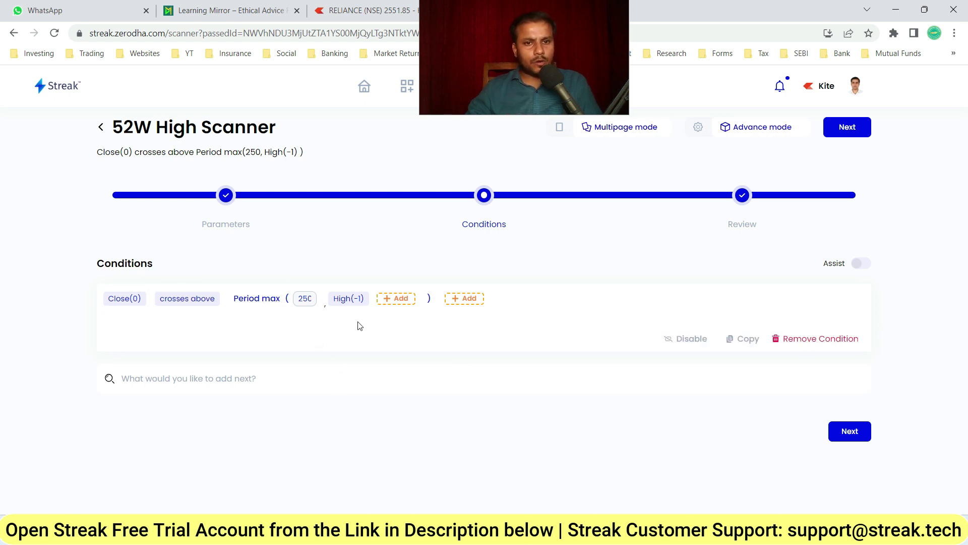
left_click(849, 431)
scroll(587, 368, "down", 3)
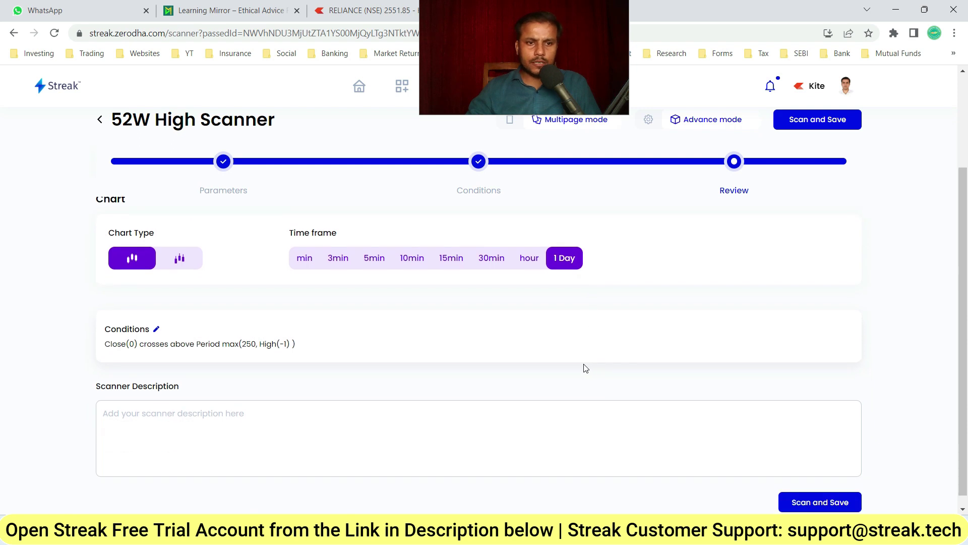
left_click(846, 498)
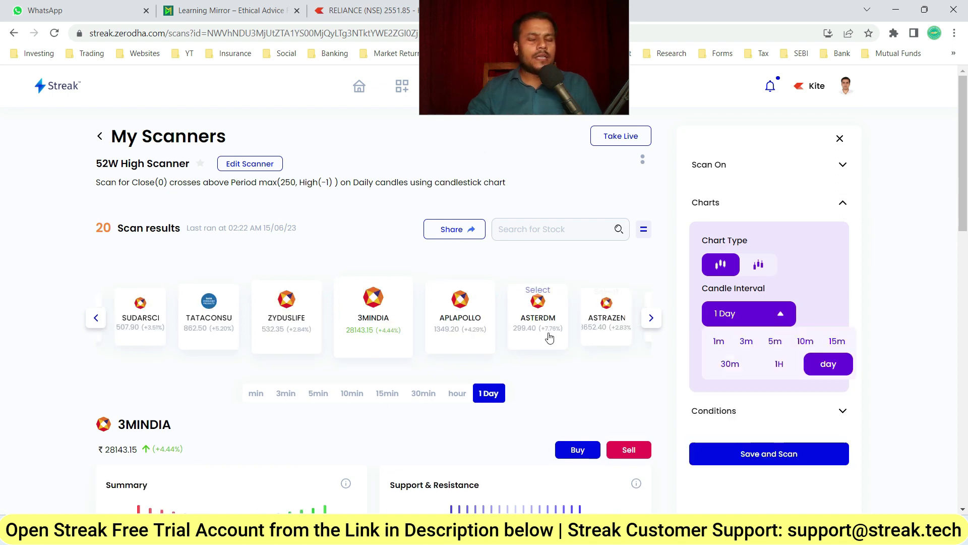
left_click(781, 363)
left_click(785, 401)
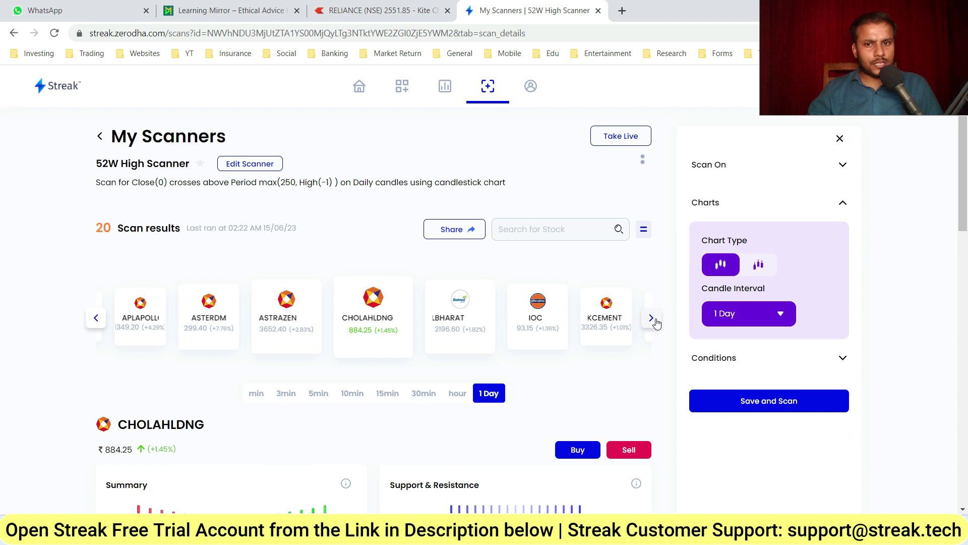
Select IOC in the scan results and examine its technical summary, support and resistance, moving averages and oscillators.
left_click(652, 318)
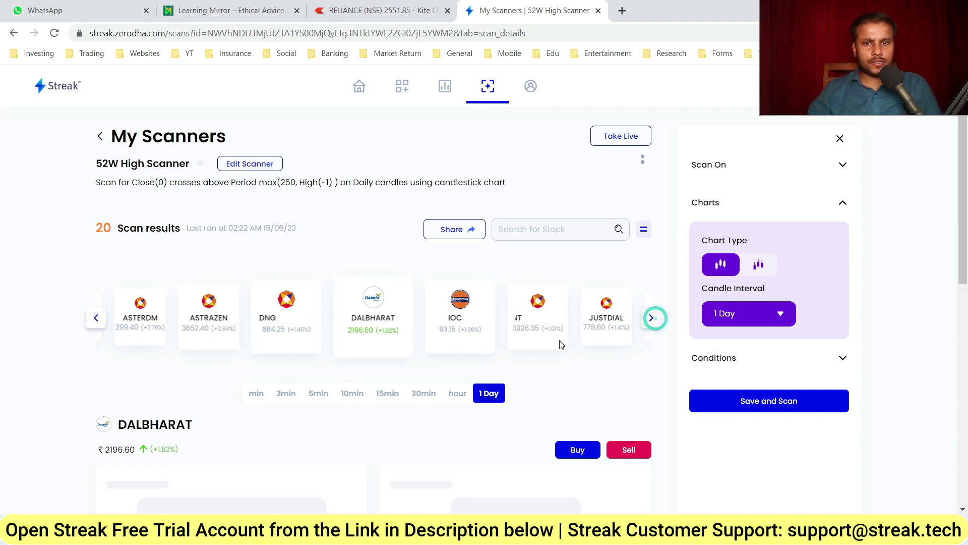
left_click(458, 317)
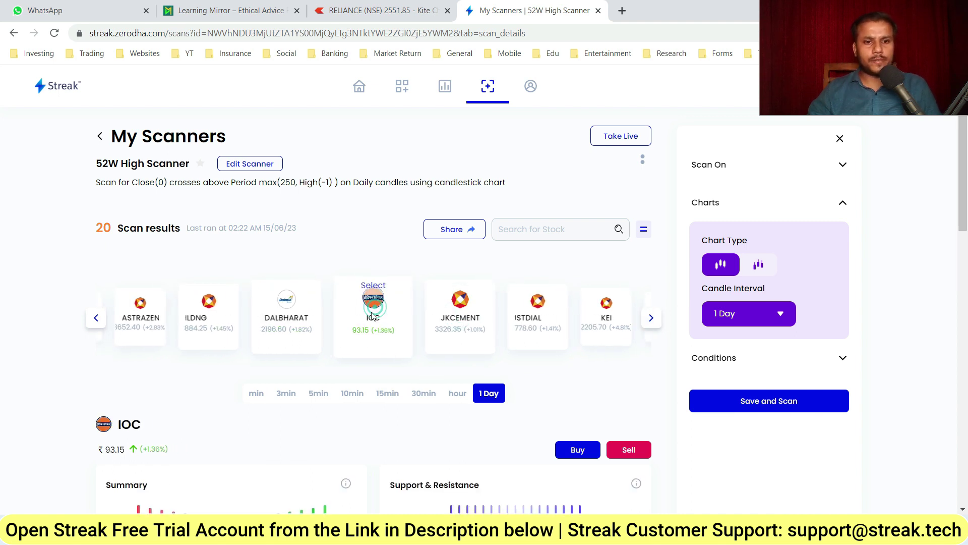
scroll(258, 366, "down", 3)
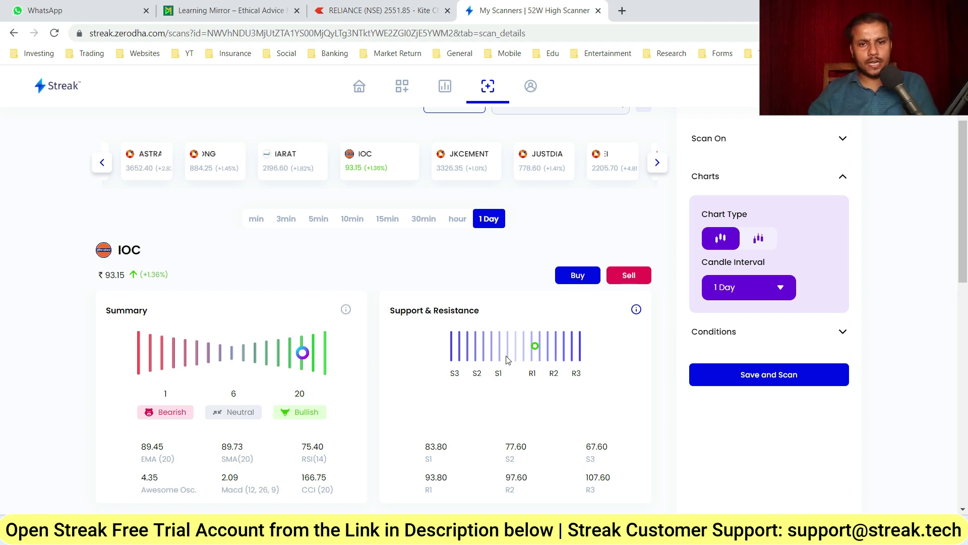
scroll(507, 361, "down", 3)
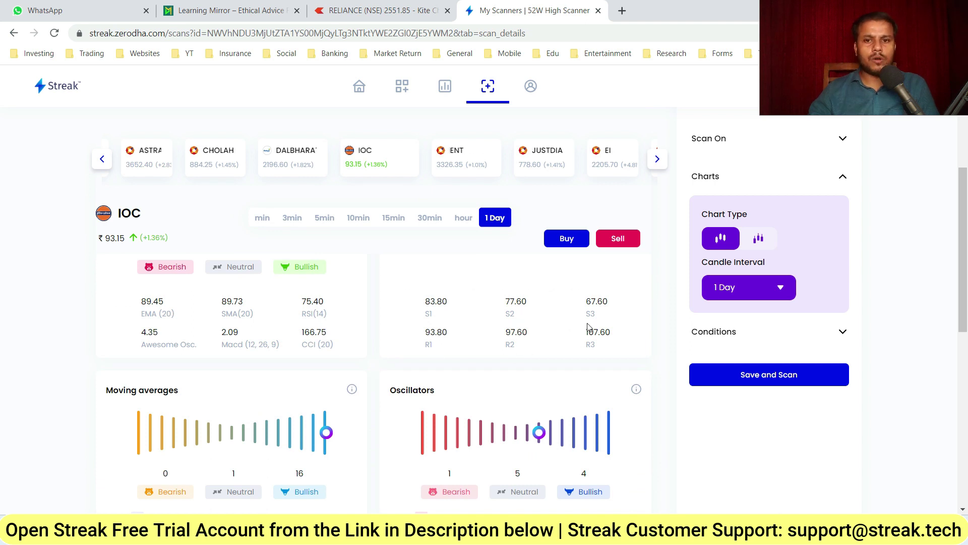
scroll(592, 341, "down", 3)
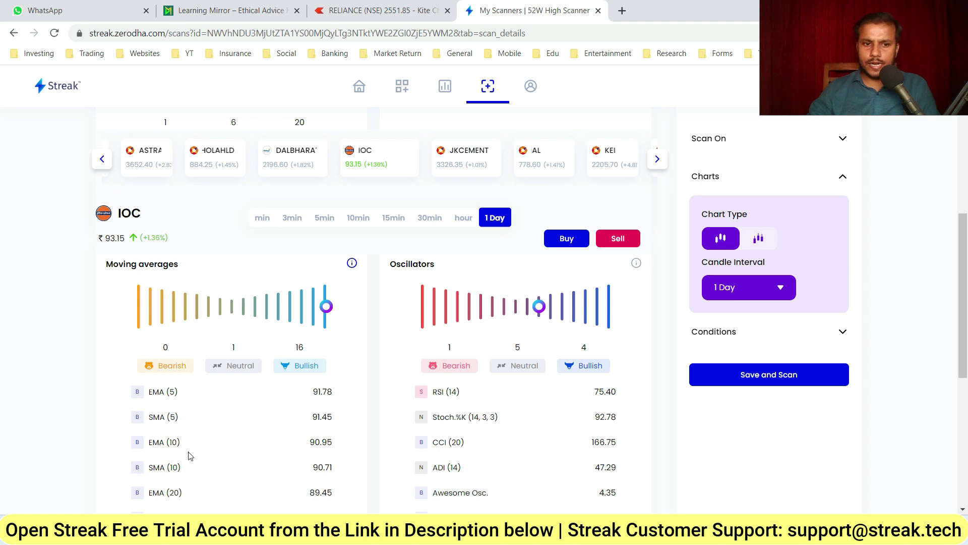
scroll(187, 413, "down", 3)
scroll(262, 389, "up", 3)
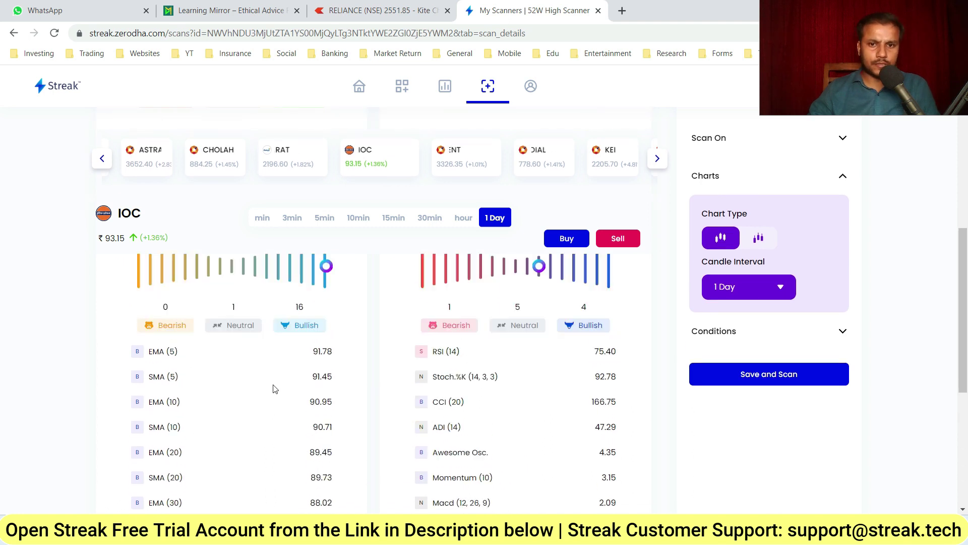
scroll(501, 365, "up", 1)
scroll(507, 388, "down", 2)
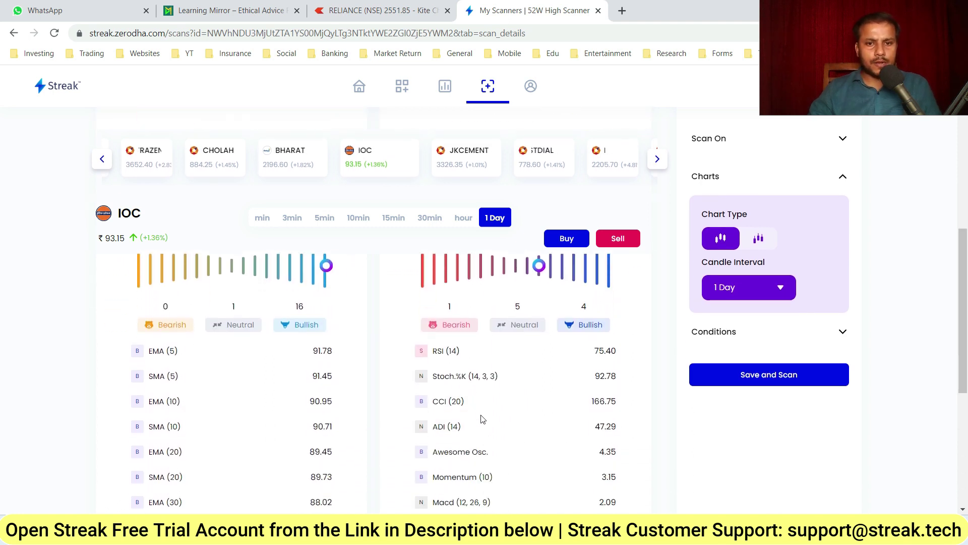
scroll(510, 413, "up", 2)
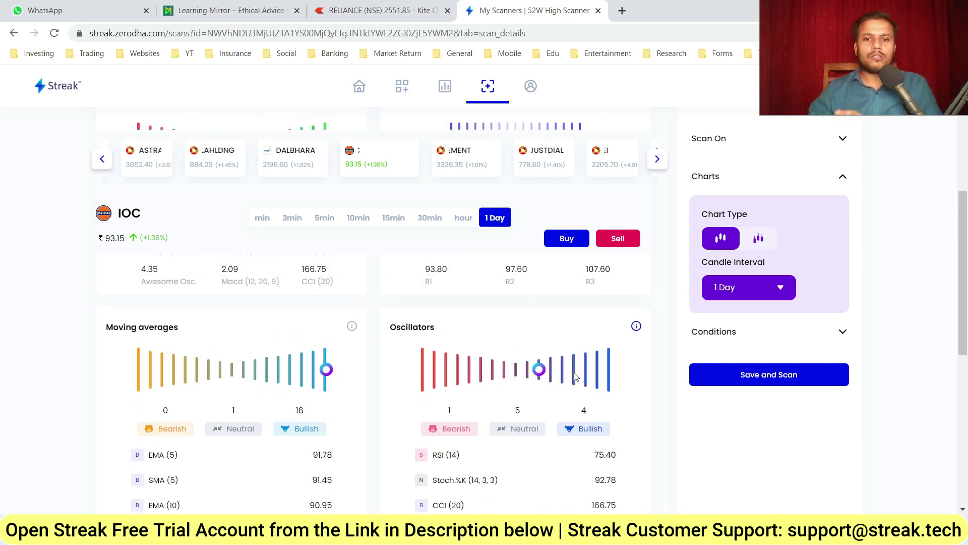
scroll(574, 377, "up", 6)
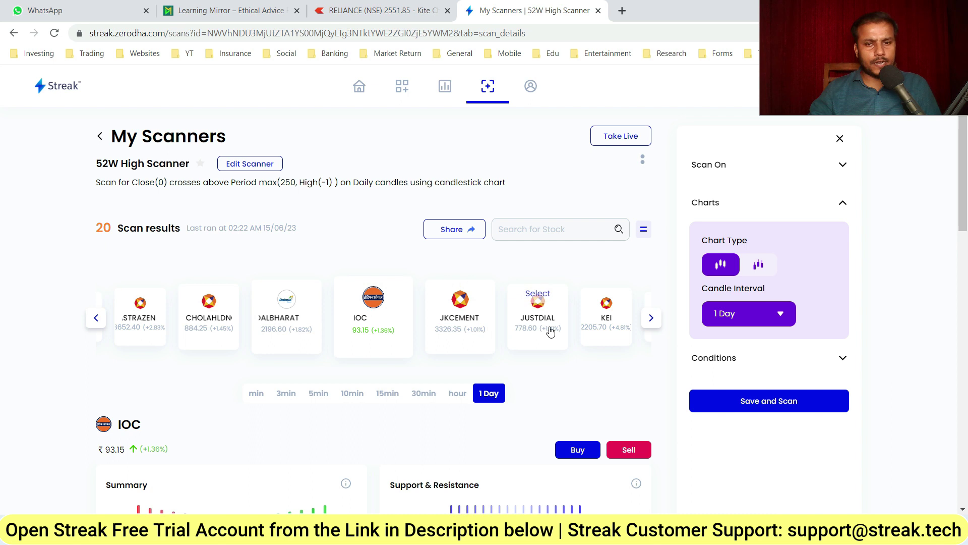
Review the scanner's condition description, then save the 52W High Scanner and run the scan again.
triple_click(318, 183)
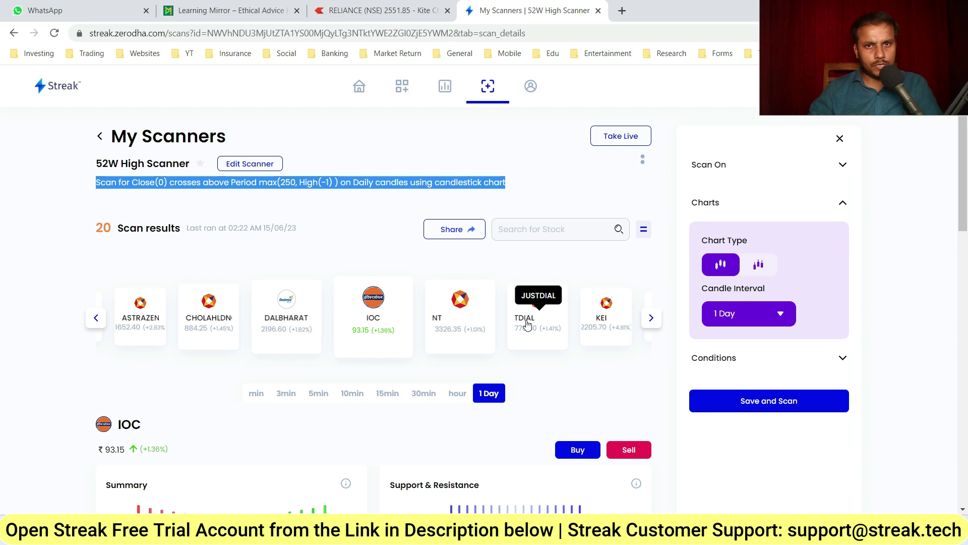
left_click(611, 179)
left_click(757, 412)
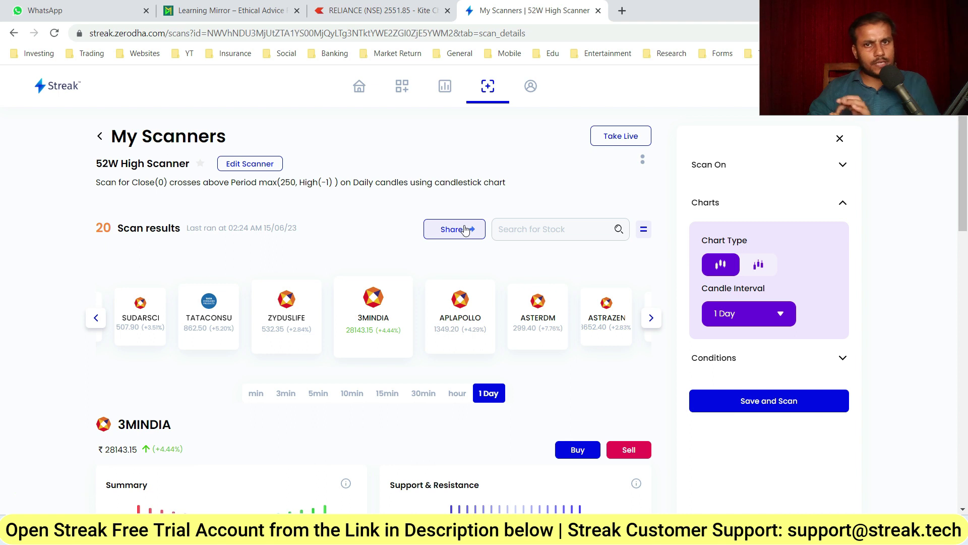
Generate a shareable link for the scan results, copy it and close the sharing dialog.
left_click(465, 231)
left_click(344, 290)
left_click(585, 329)
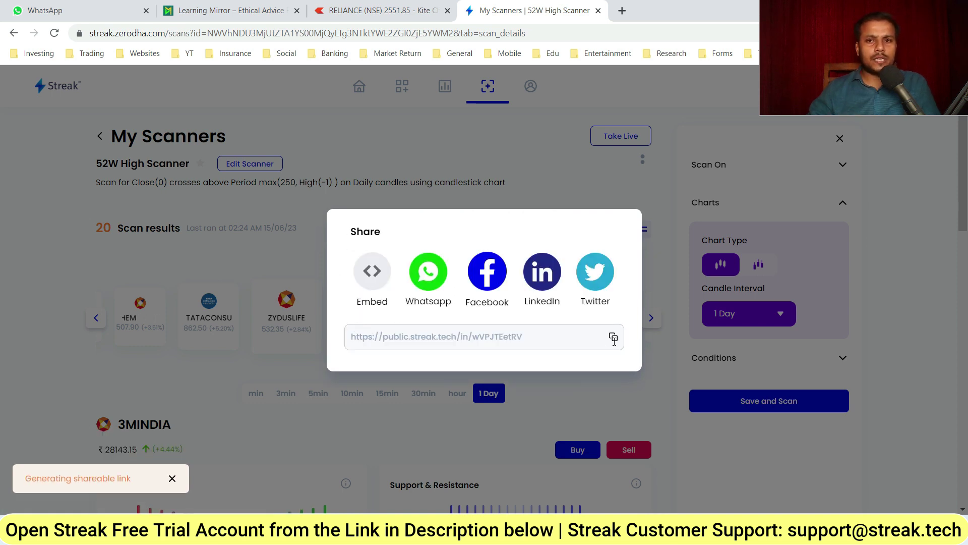
left_click(614, 337)
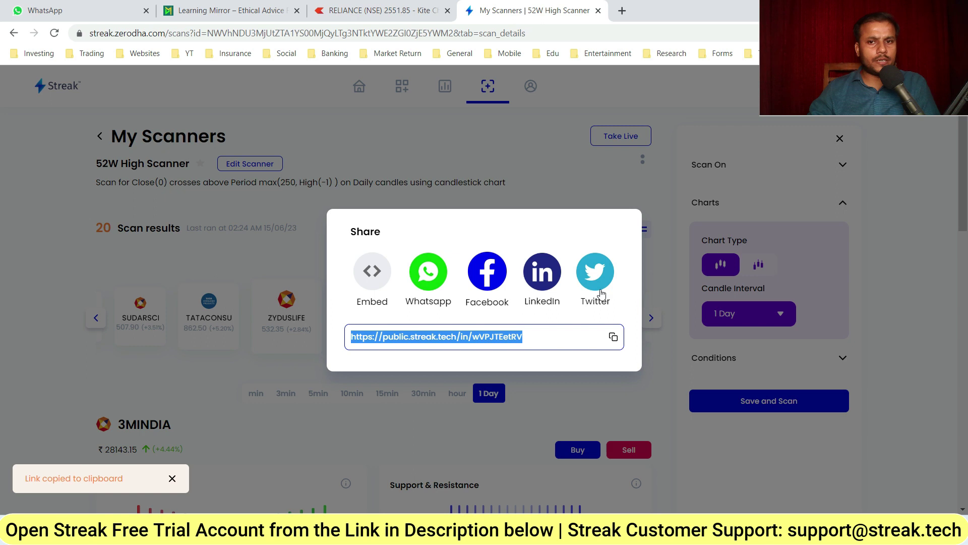
left_click(894, 317)
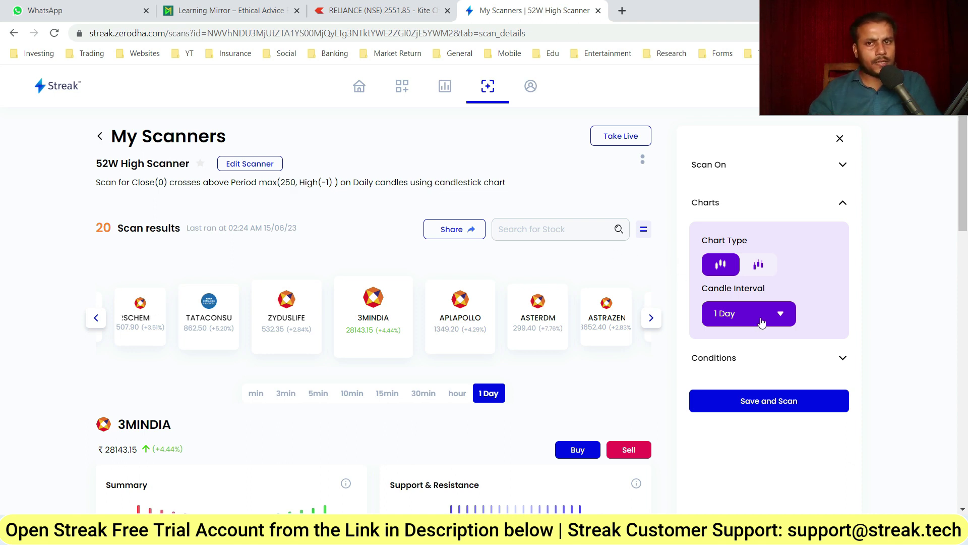
Take the 52W High Scanner live with an alert frequency of 15 Minutes and look over its live scan page.
left_click(621, 139)
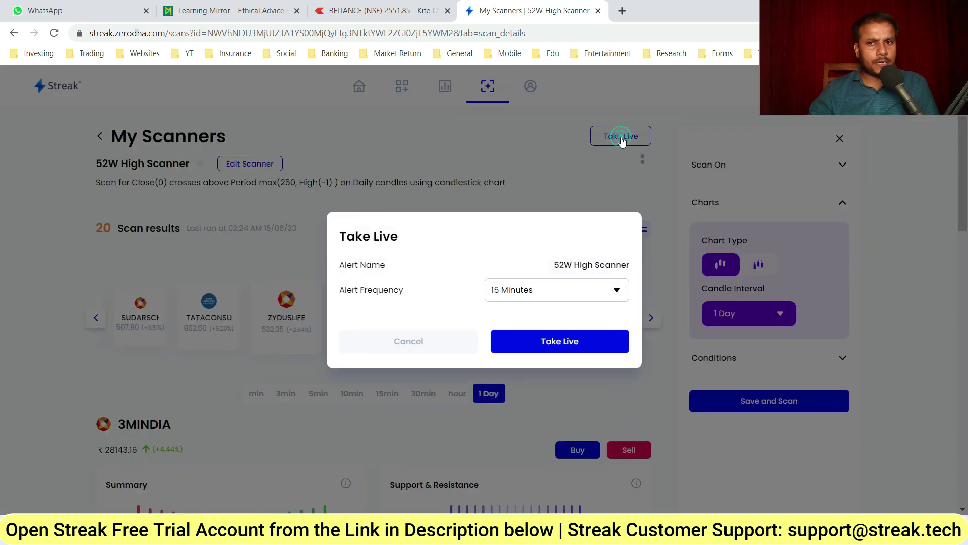
left_click(527, 294)
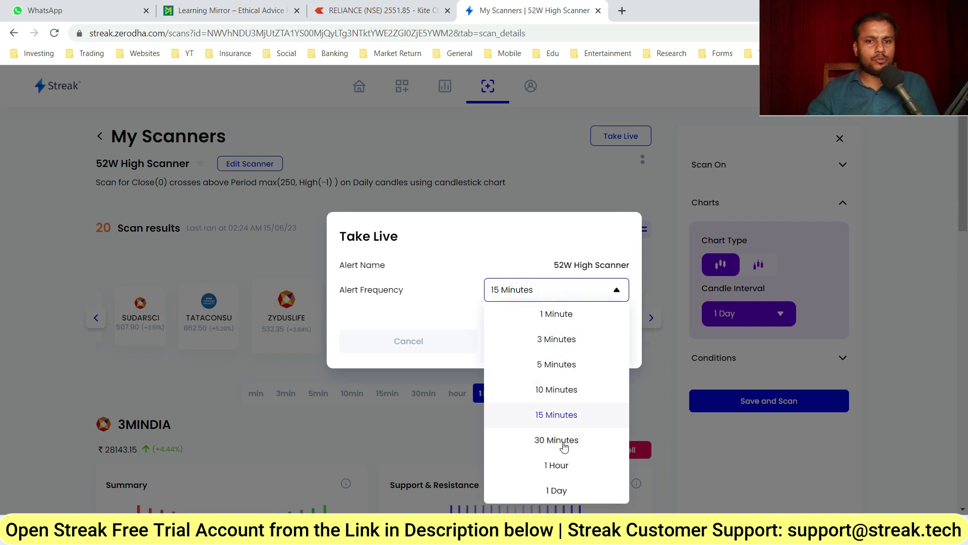
left_click(568, 417)
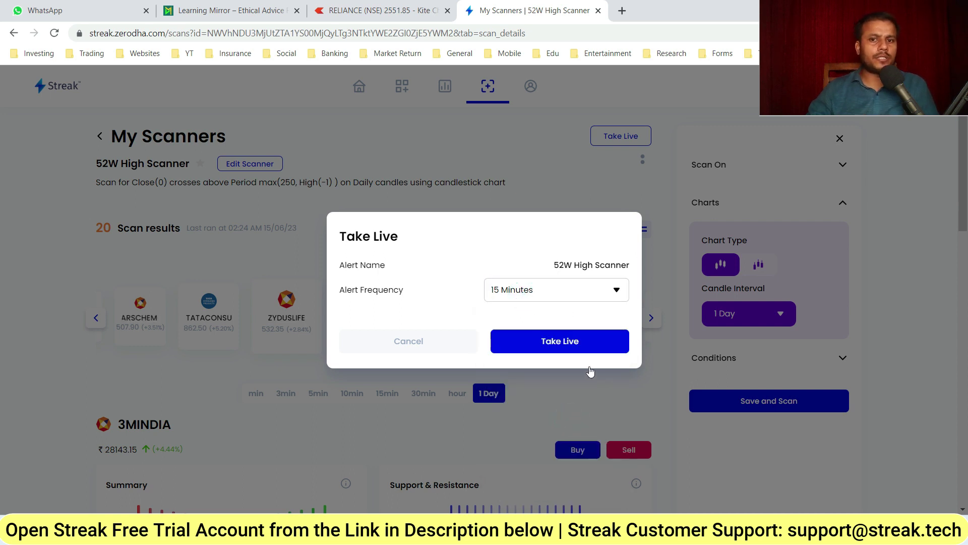
left_click(573, 343)
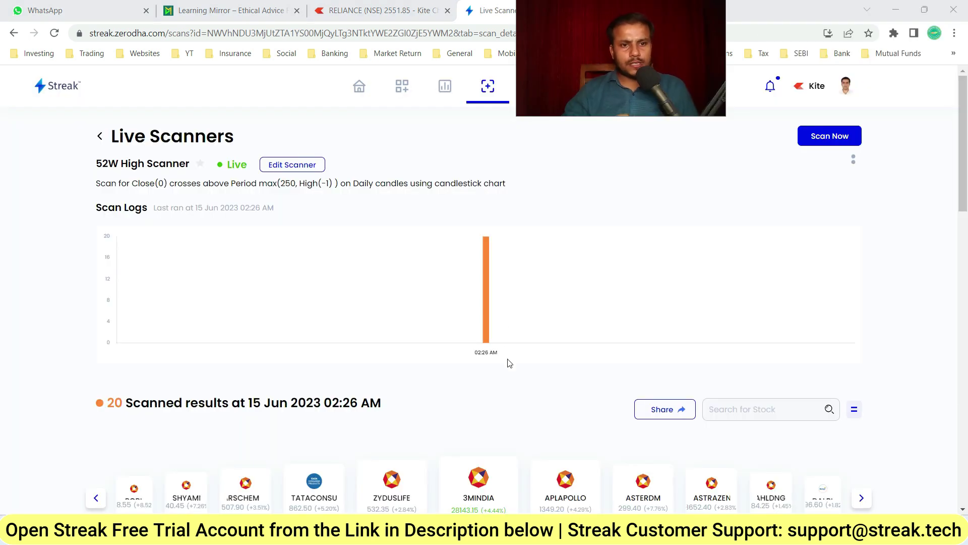
scroll(508, 361, "down", 4)
scroll(469, 368, "up", 3)
scroll(469, 369, "up", 1)
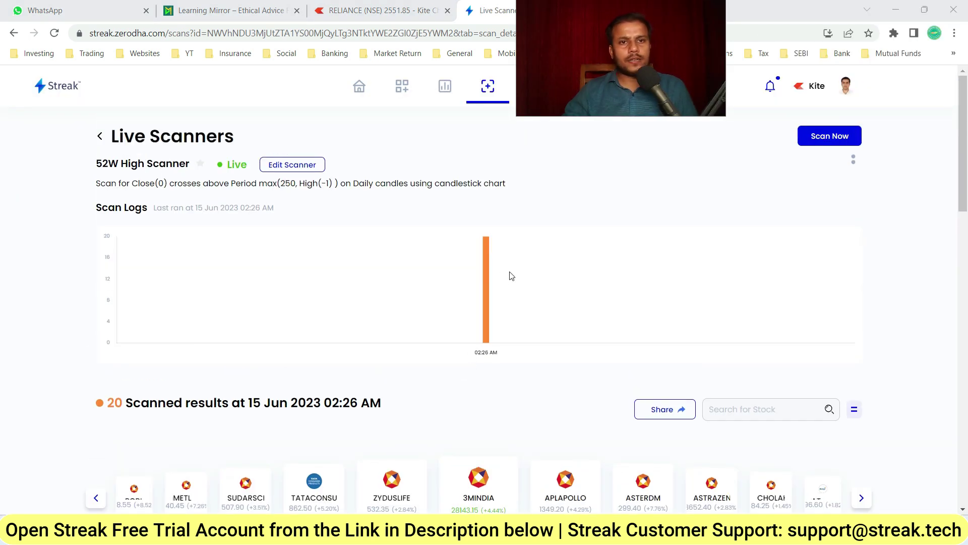
Show the scanner alerts in the notifications and view the history of the Cup and Handle Pattern Scanner alert.
left_click(770, 87)
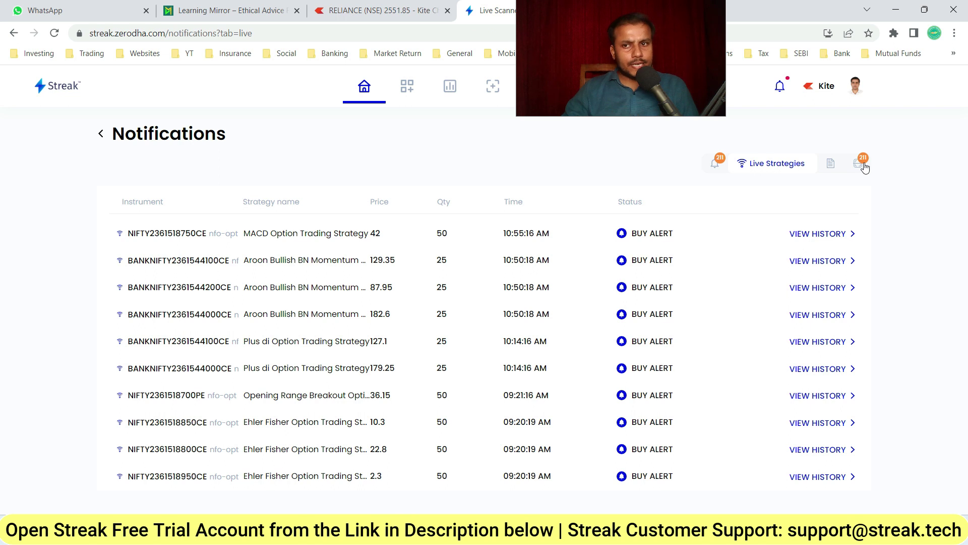
left_click(863, 164)
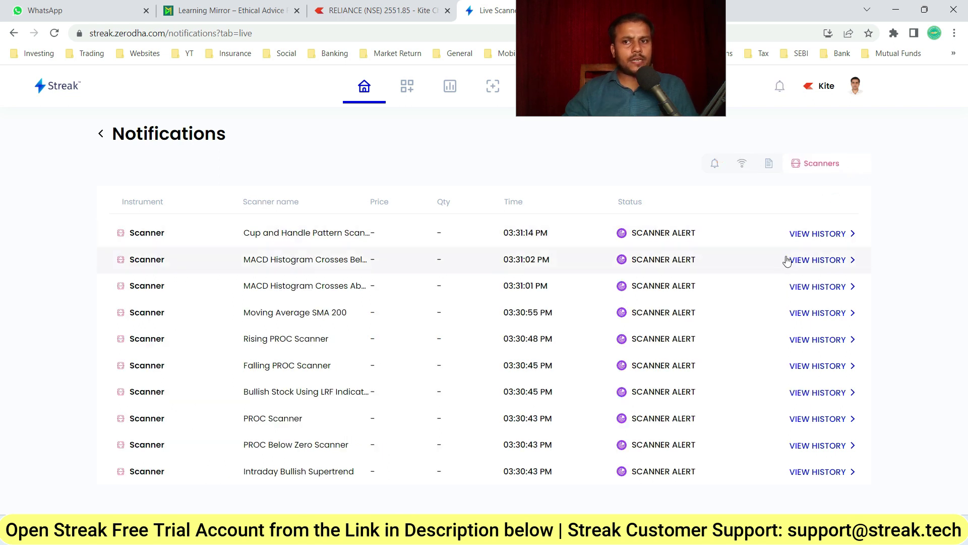
left_click(825, 240)
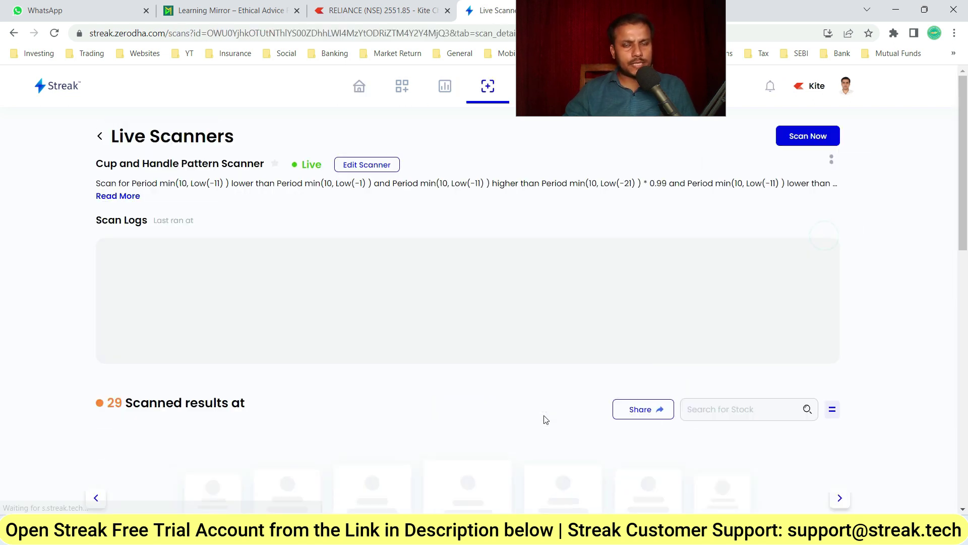
Select TITAN in the Cup and Handle Pattern Scanner results and examine its summary, support and resistance, moving averages and oscillators.
scroll(549, 307, "down", 4)
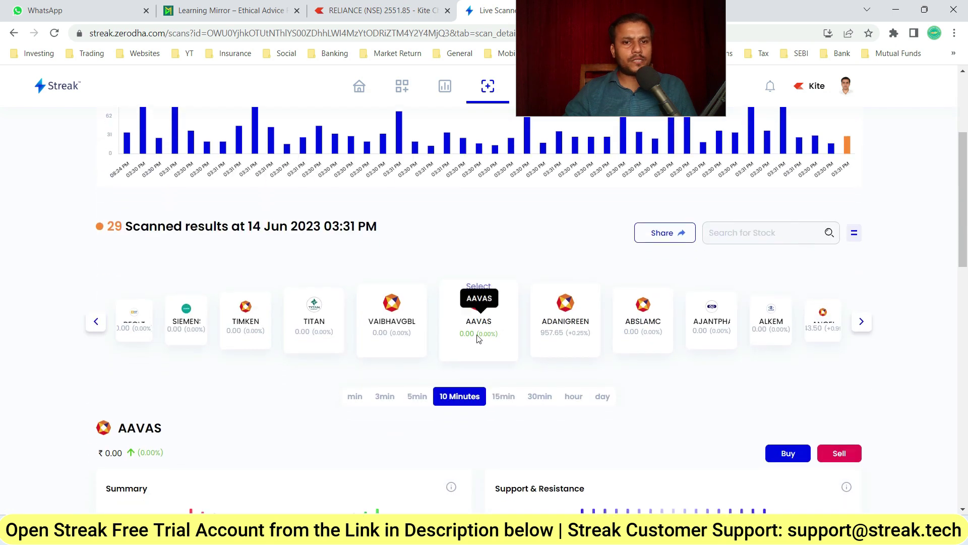
left_click(313, 331)
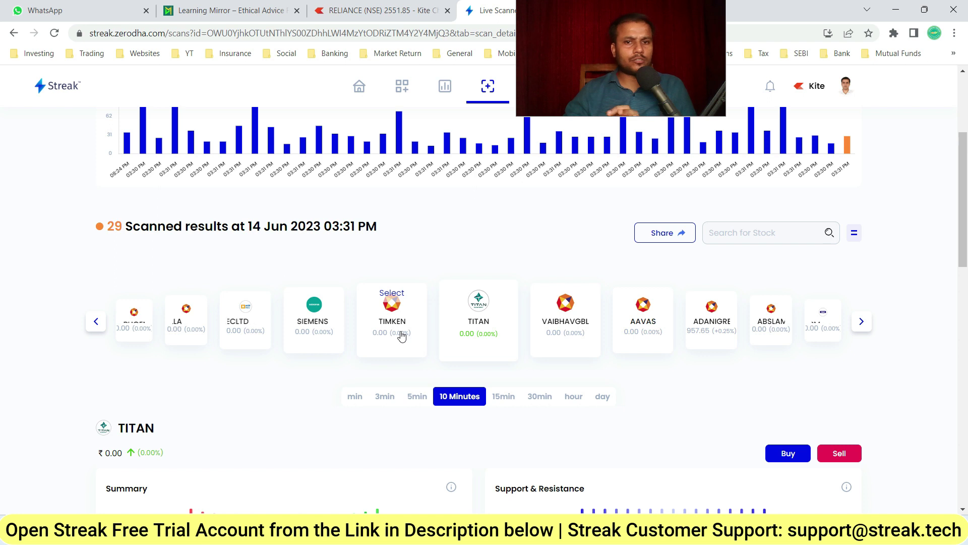
scroll(479, 326, "down", 4)
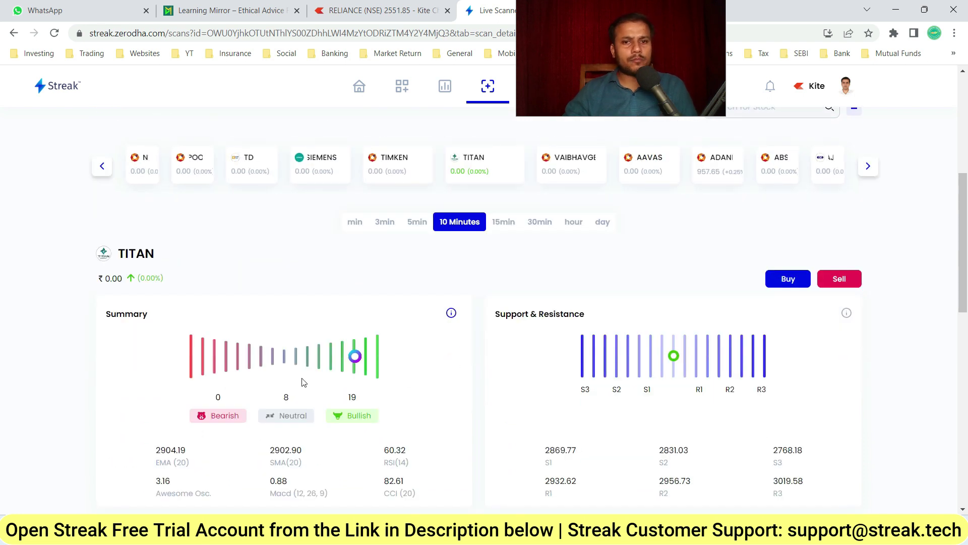
scroll(401, 414, "down", 4)
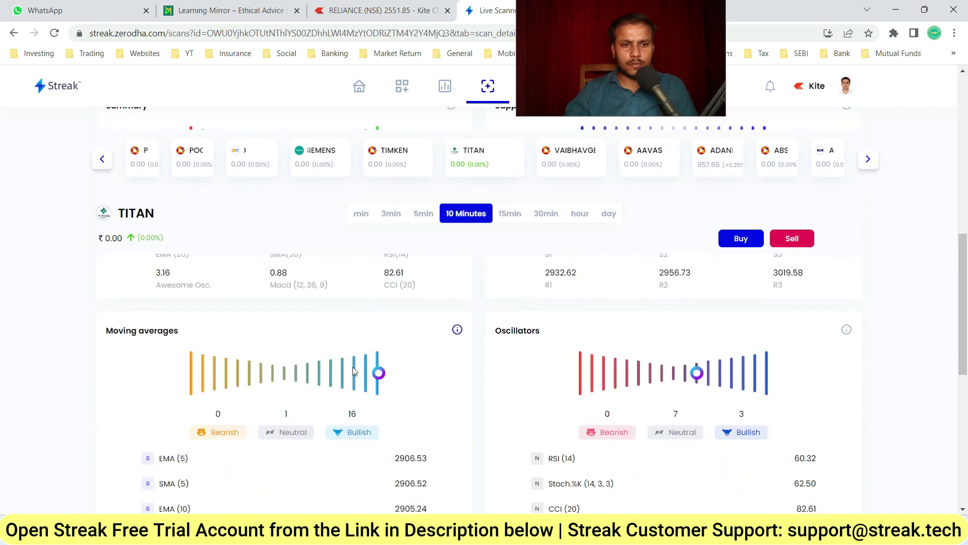